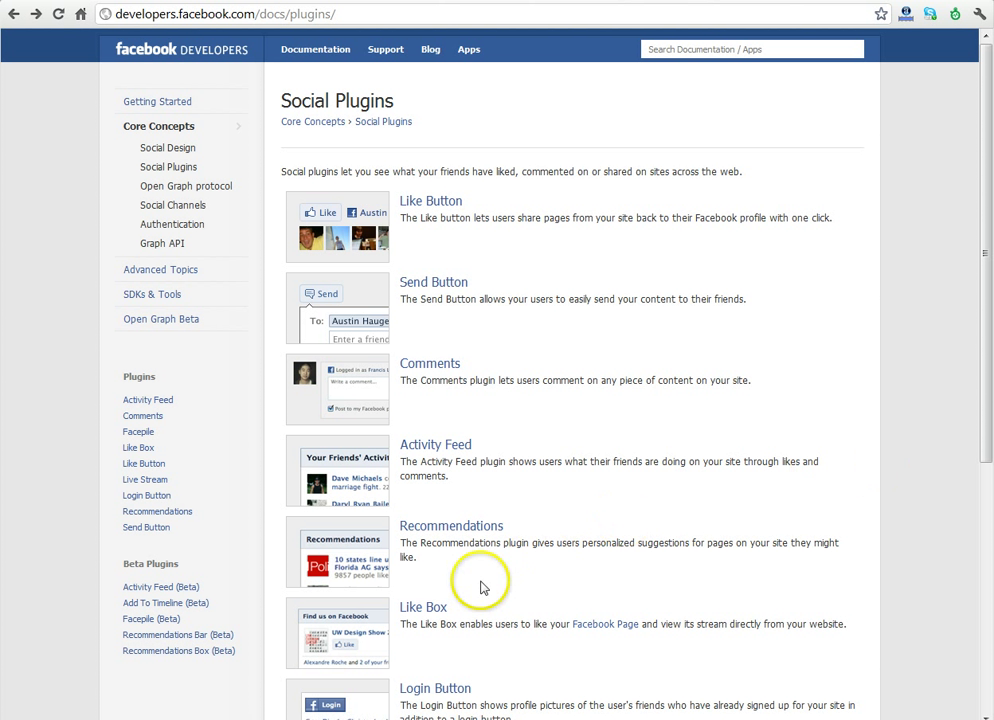
Open the Like Box social plugin page and copy the web address of the CT Moving and Storage Facebook page
left_click(343, 635)
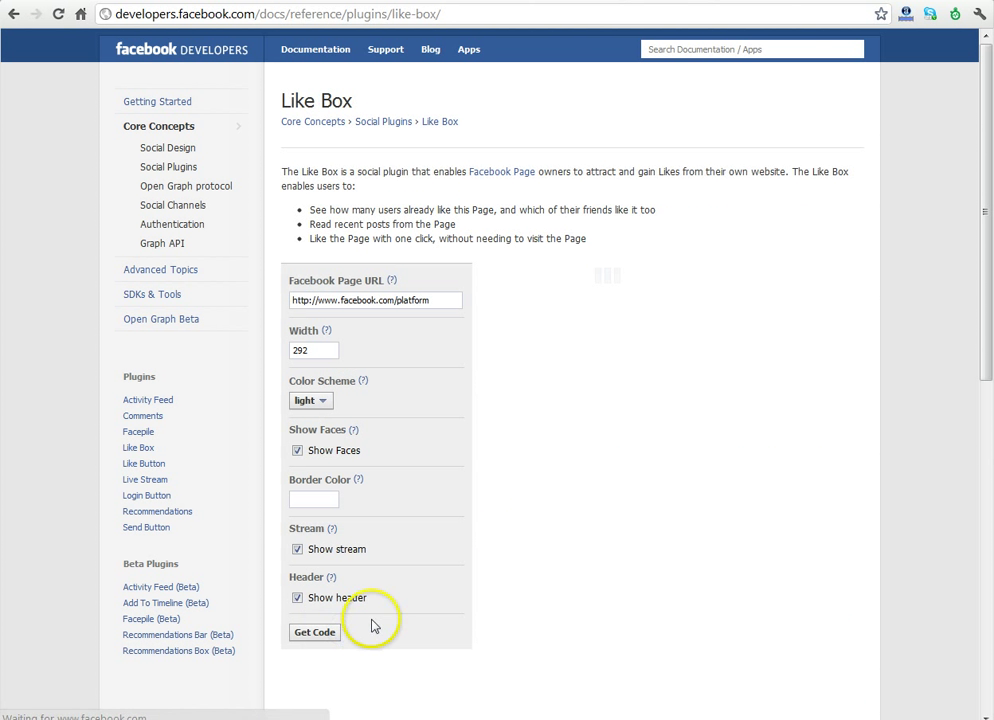
middle_click(832, 204)
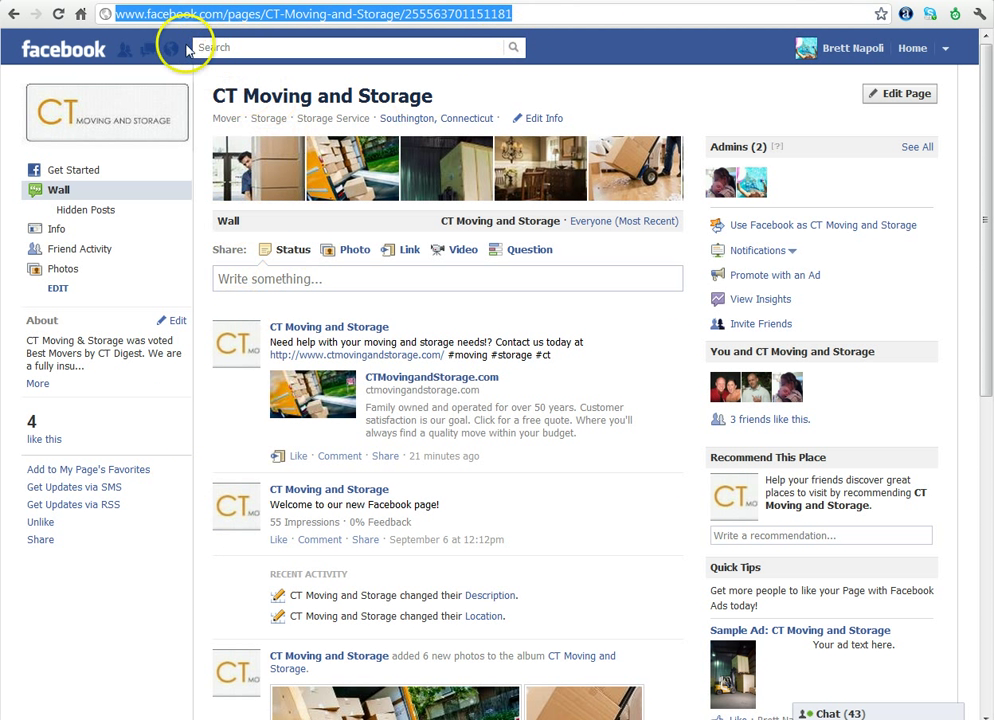
left_click_drag(113, 14, 550, 8)
right_click(505, 17)
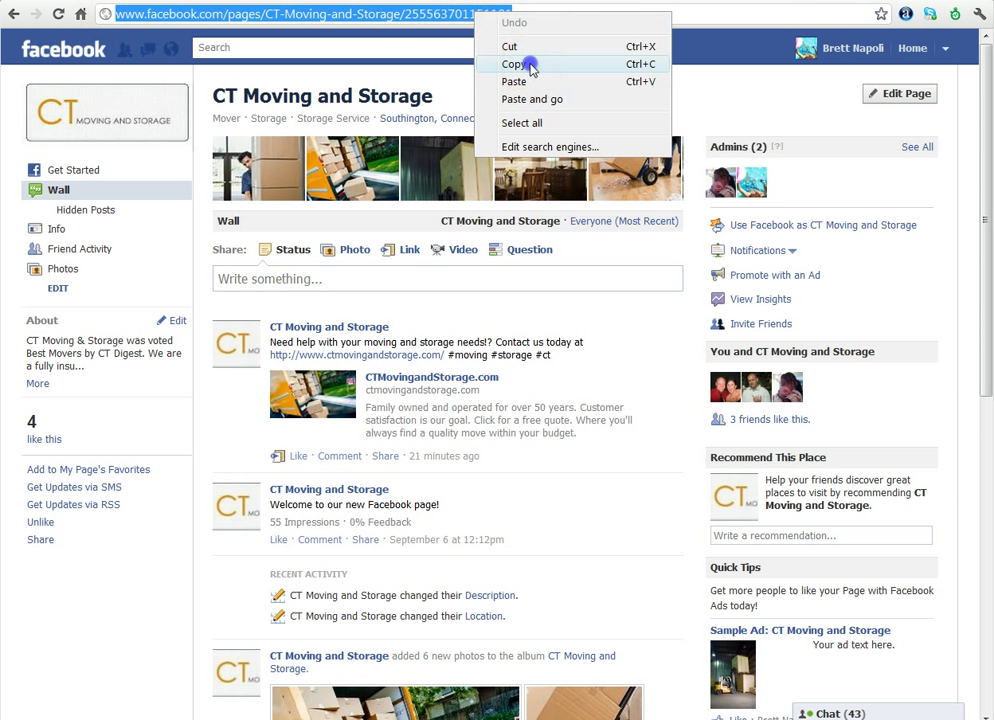
left_click(525, 65)
Replace the Like Box's Facebook Page URL with the copied CT Moving and Storage address and refresh the preview
key("ctrl+Tab")
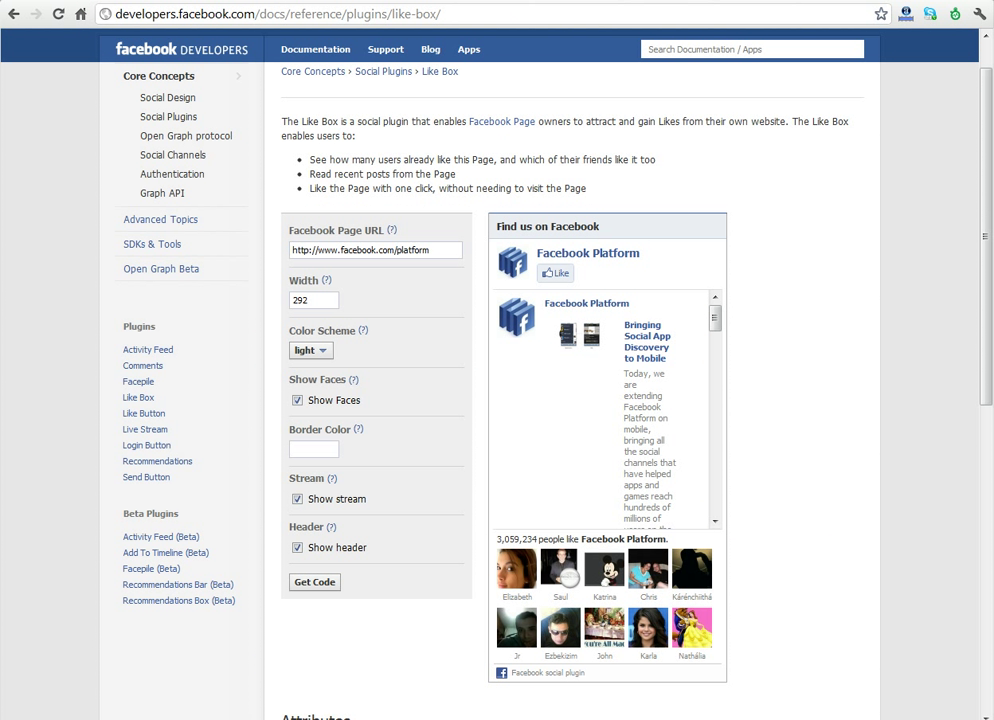
left_click(427, 254)
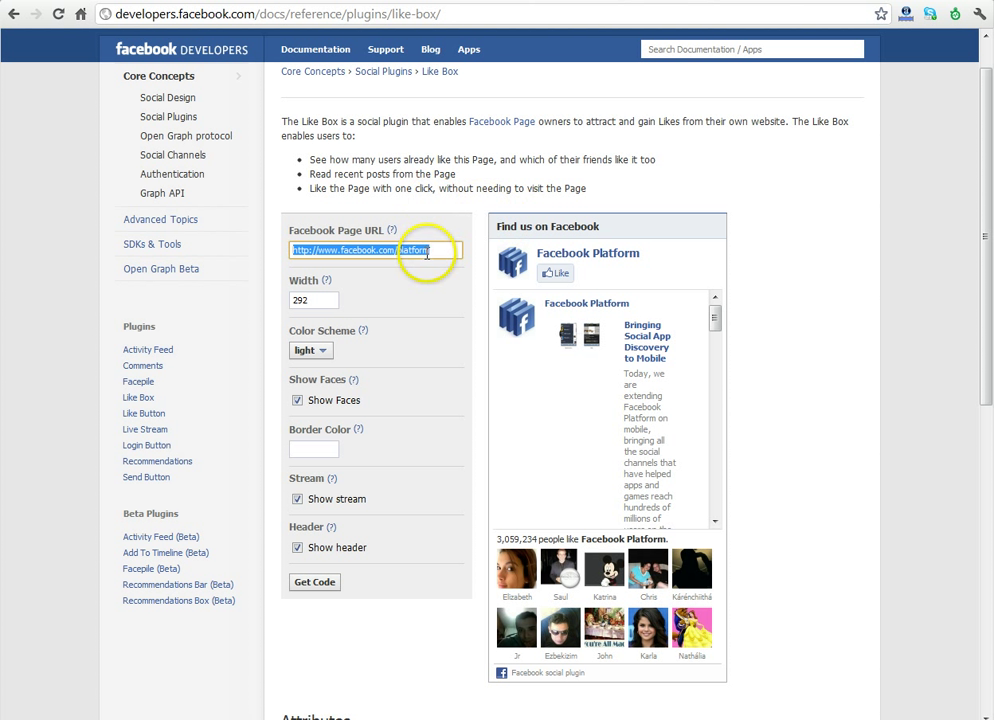
key("ctrl+v")
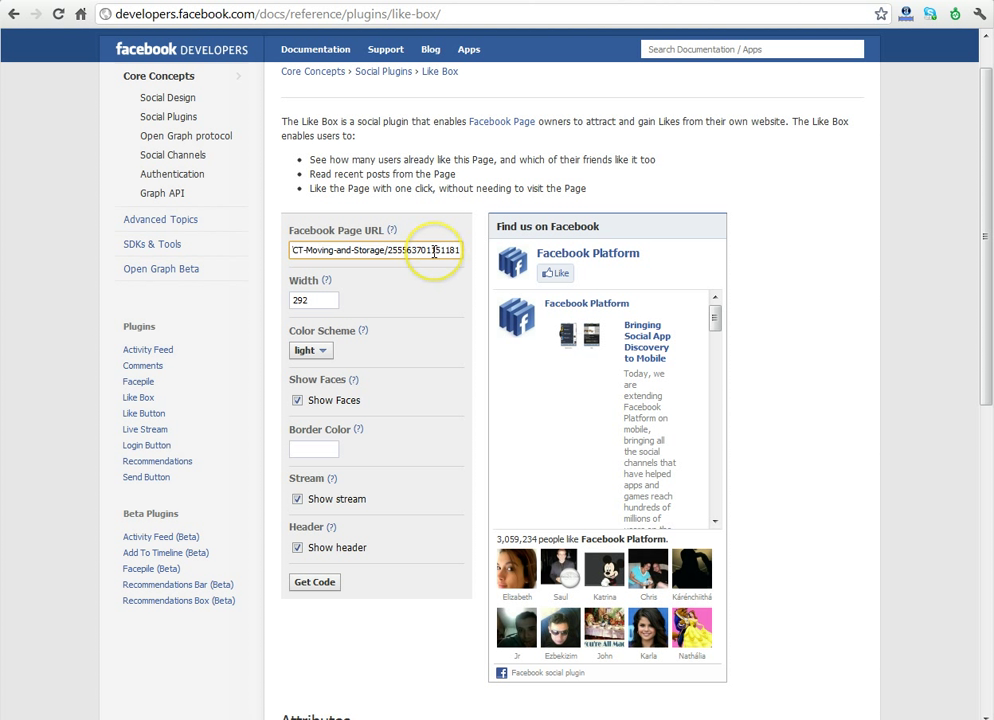
left_click(838, 210)
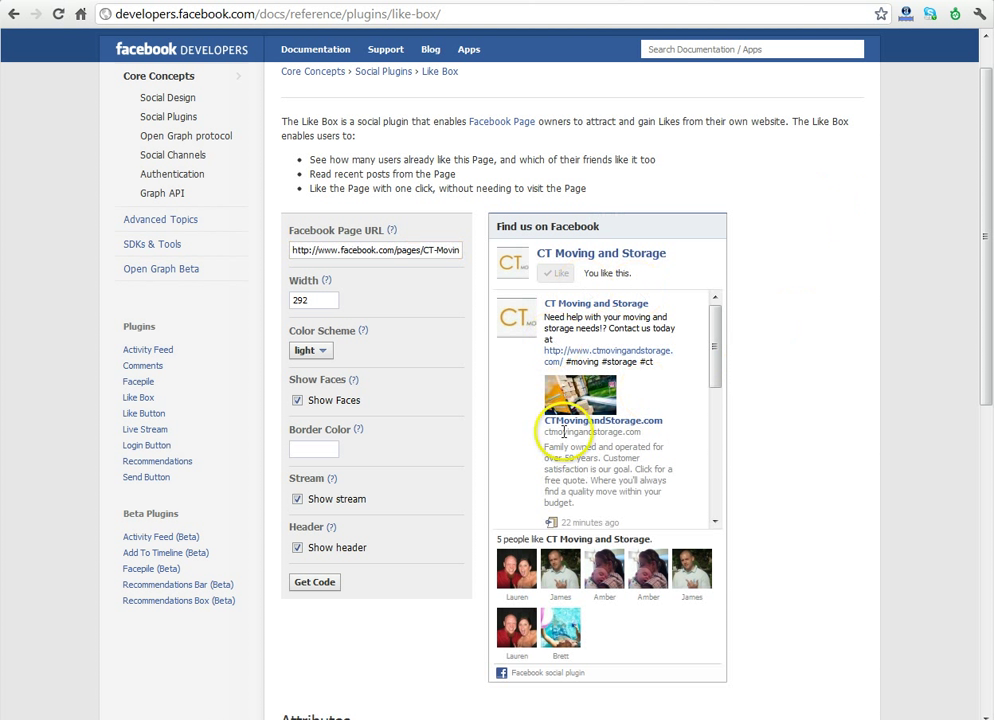
Look through the stream in the Like Box preview and turn off Show stream
left_click_drag(716, 328, 710, 299)
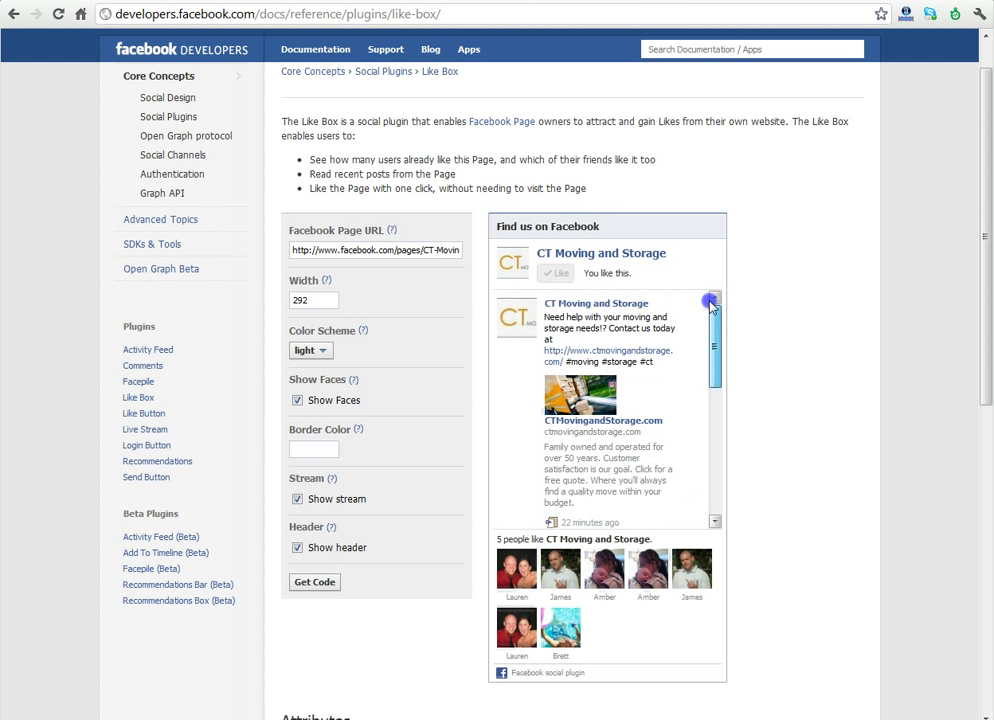
left_click(297, 499)
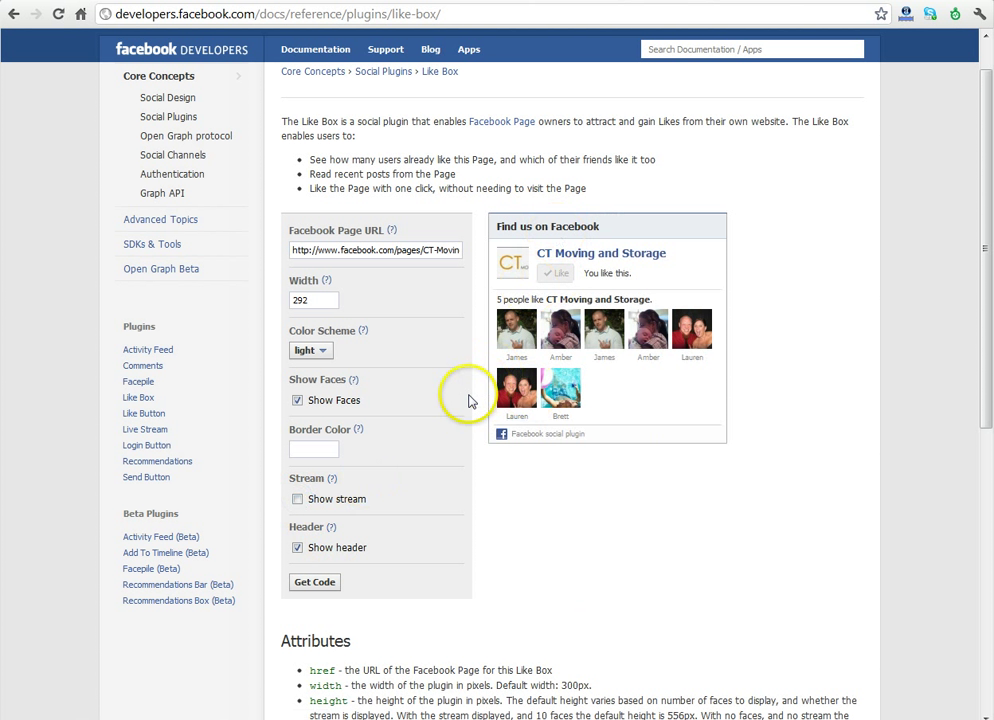
Try the Like Box without faces and without its header, switching each option back on
left_click(298, 401)
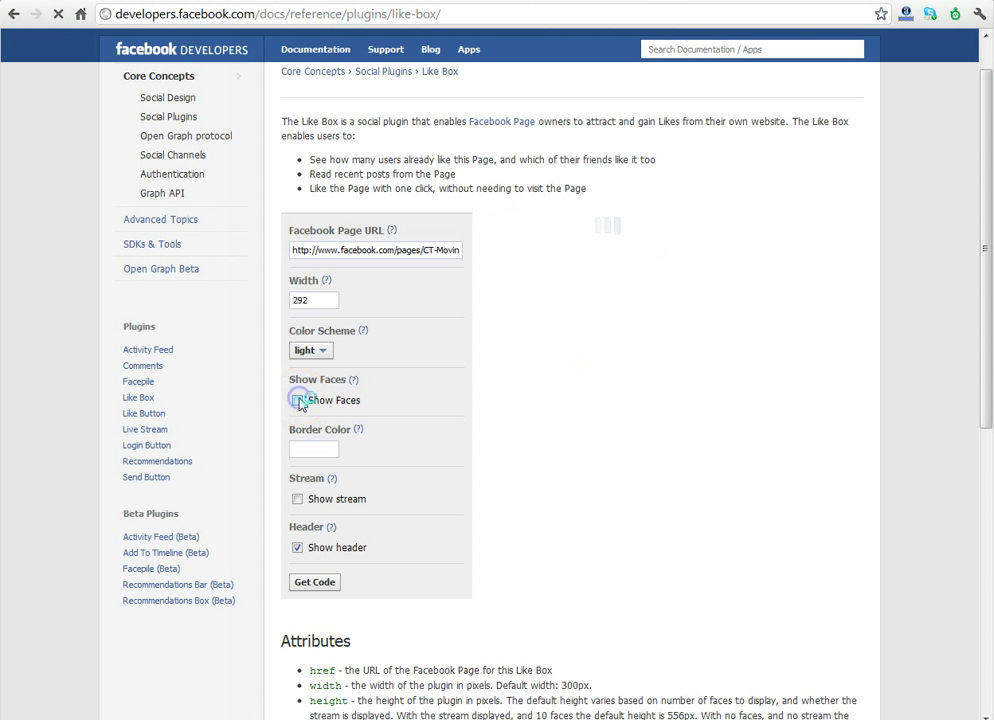
left_click(298, 401)
left_click(296, 549)
left_click(297, 549)
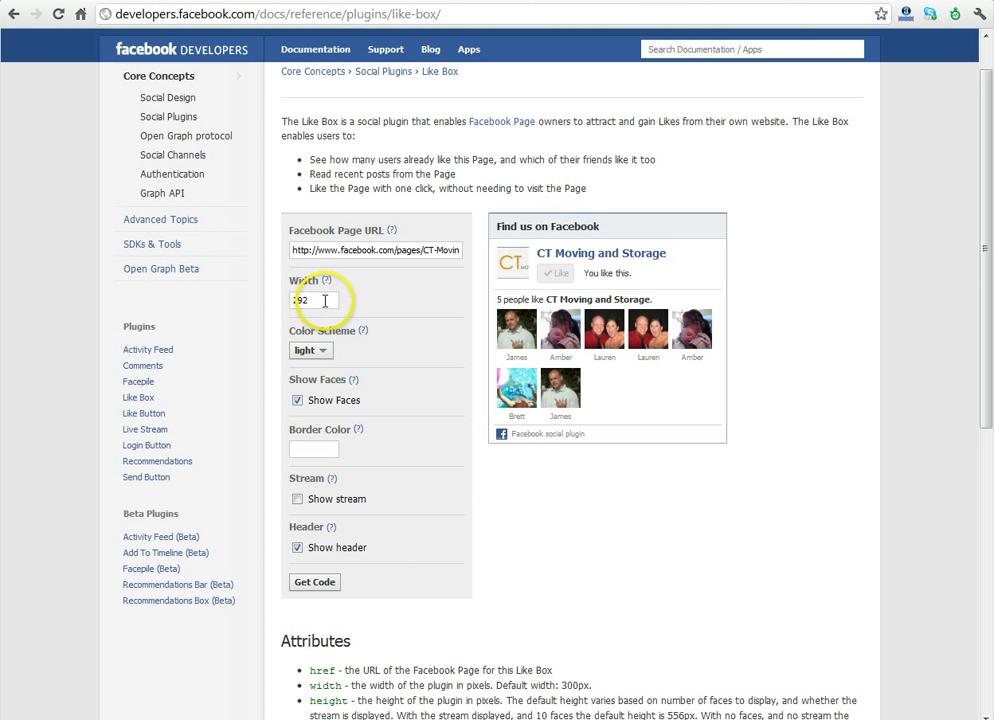
Generate the Like Box's html5 plugin code, copy all of it and close the code window
left_click(314, 582)
left_click(385, 222)
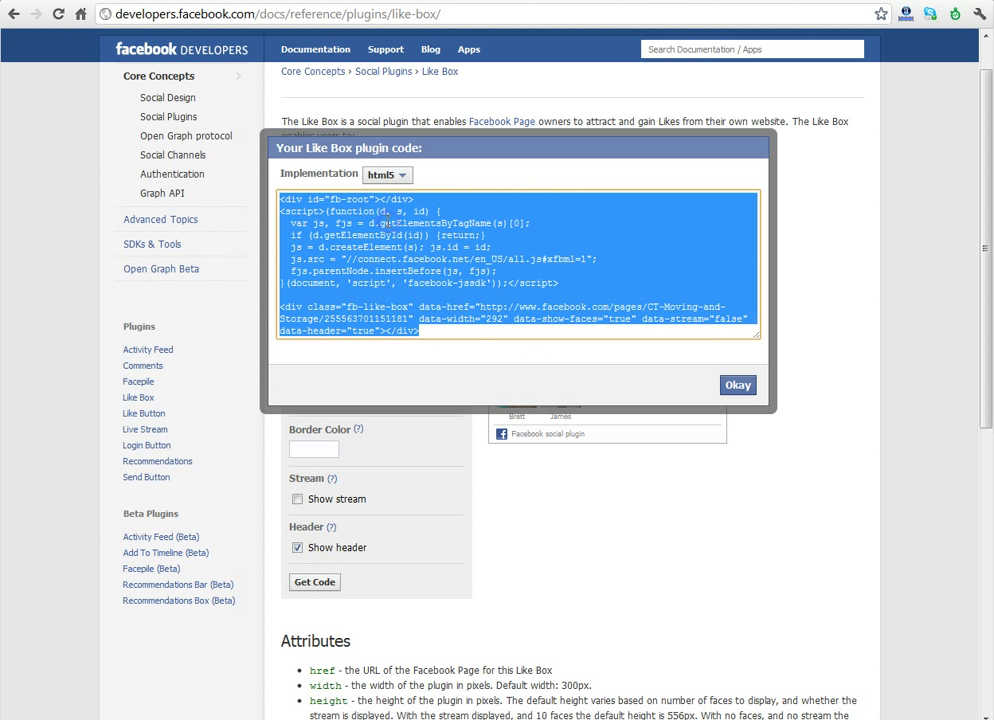
right_click(400, 245)
left_click(437, 314)
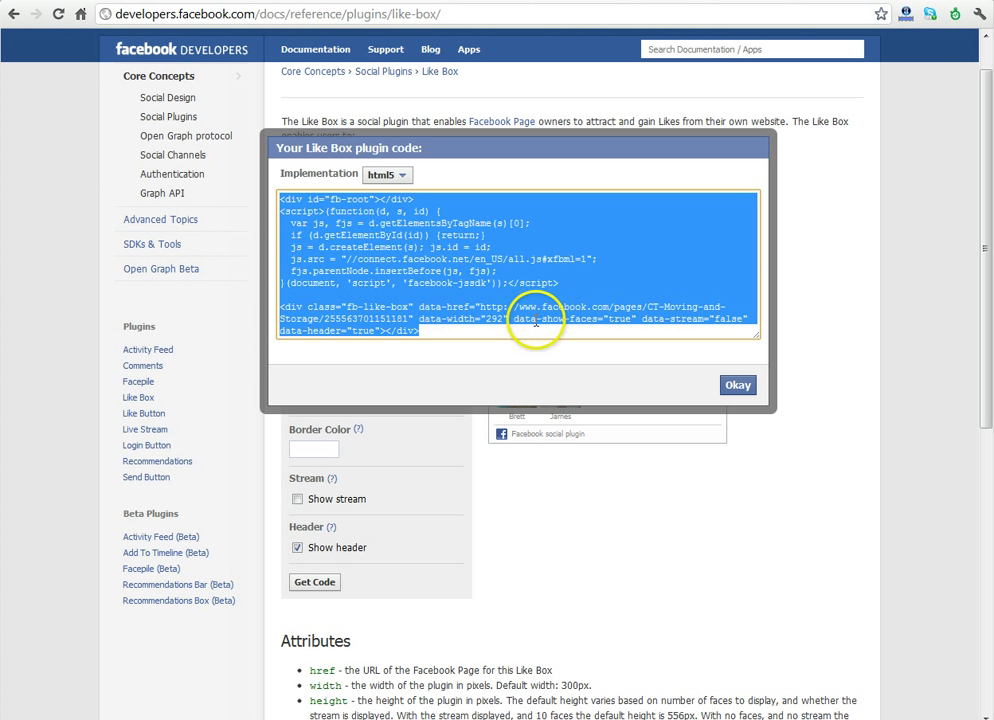
left_click(850, 543)
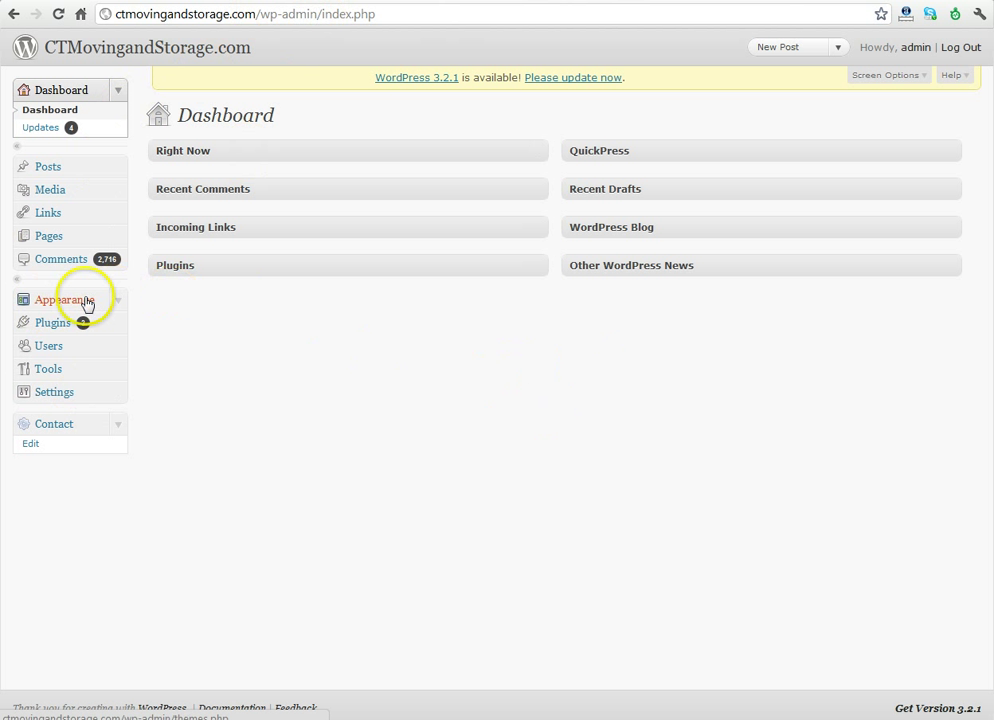
In the WordPress admin's widget settings, add a Text widget to the sidebar below the Get a Free Estimate widget
left_click(118, 301)
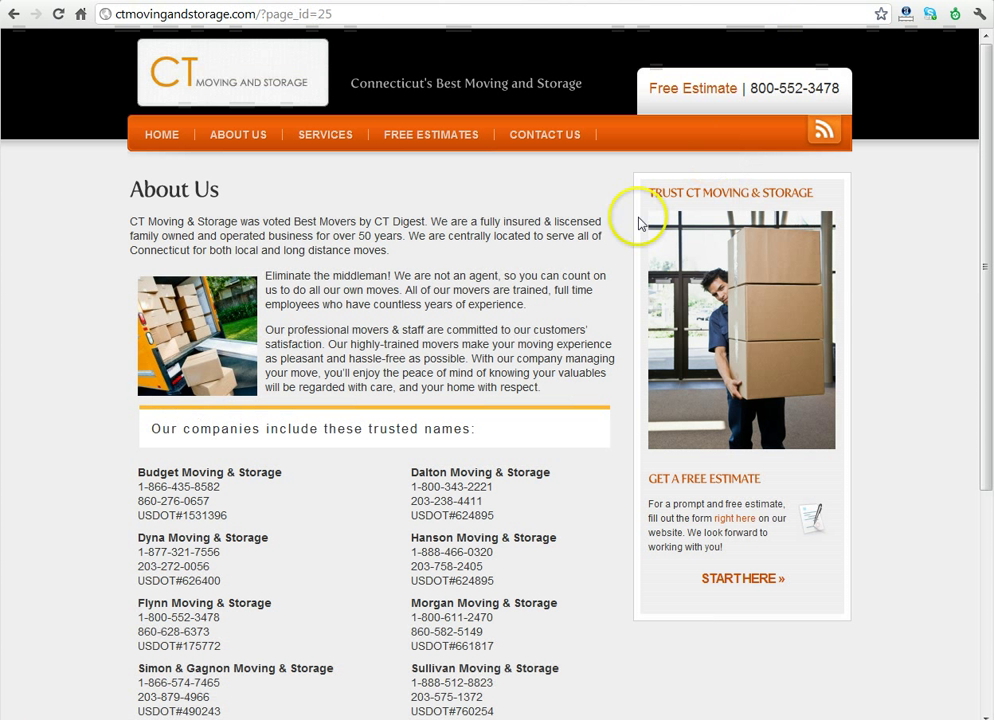
scroll(799, 193, "down", 1)
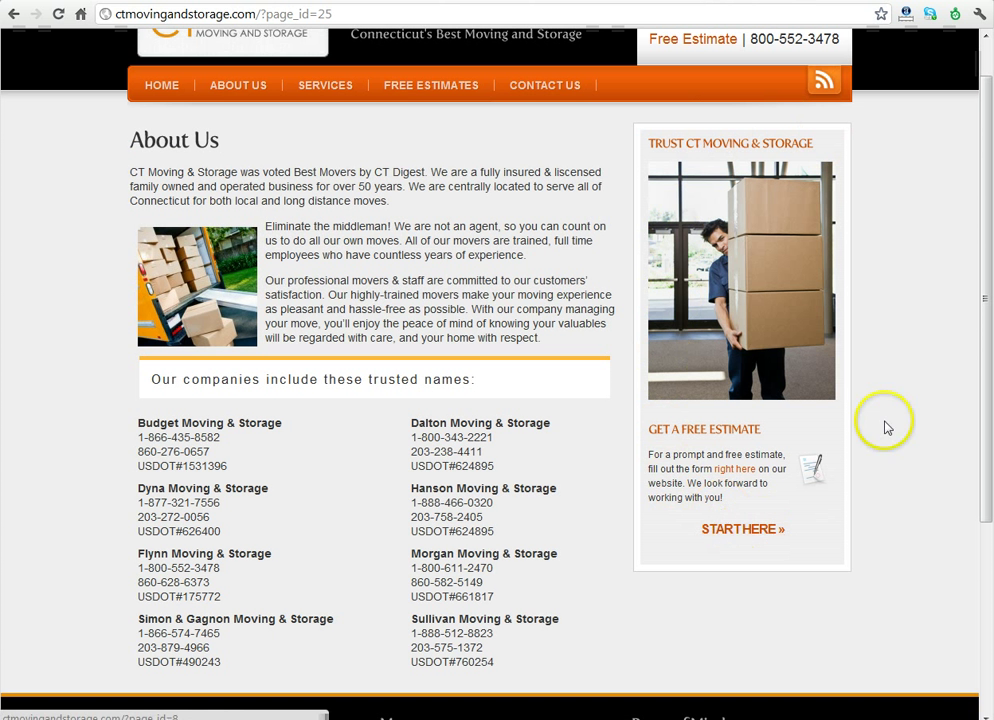
scroll(900, 456, "up", 1)
scroll(900, 456, "up", 1)
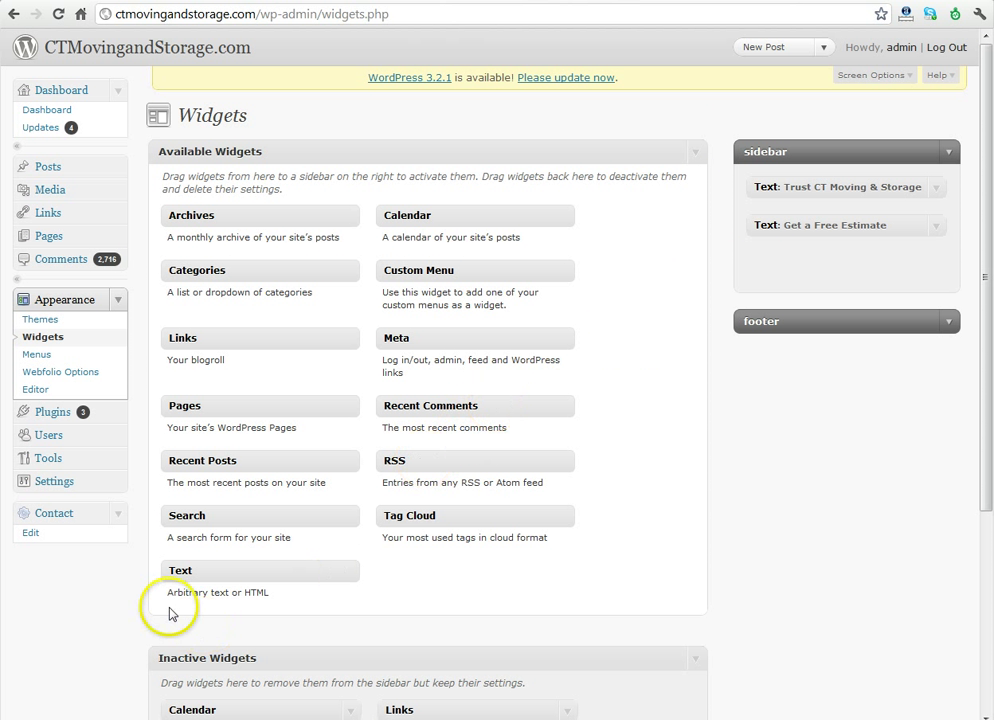
left_click_drag(243, 571, 792, 271)
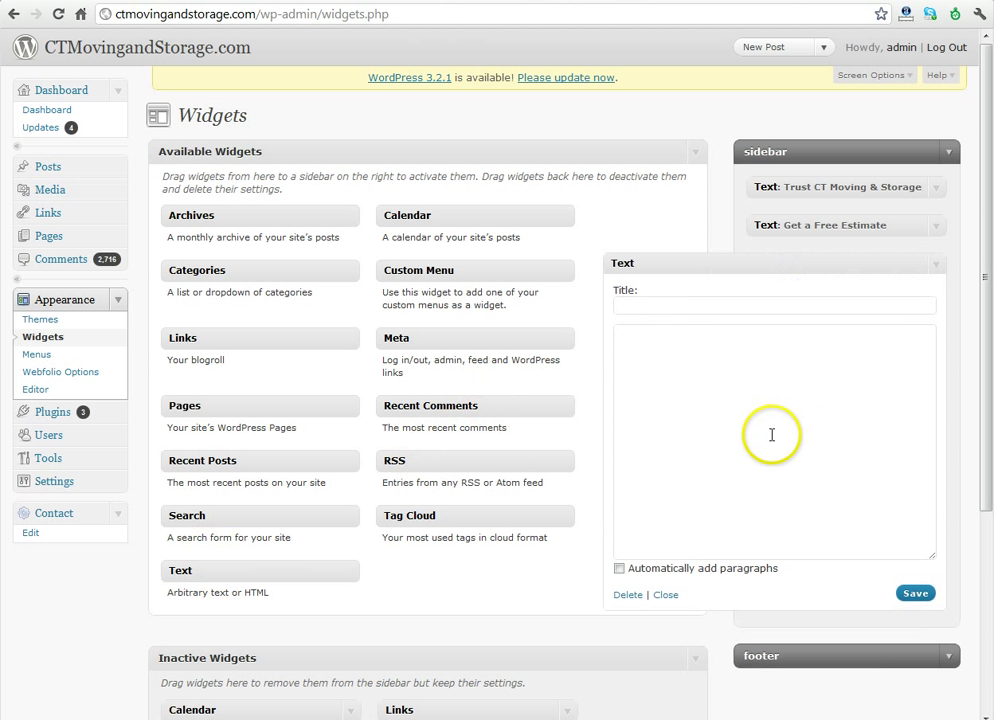
Paste the Like Box code into the new sidebar Text widget, save it and close the widget
left_click(683, 371)
key("ctrl+v")
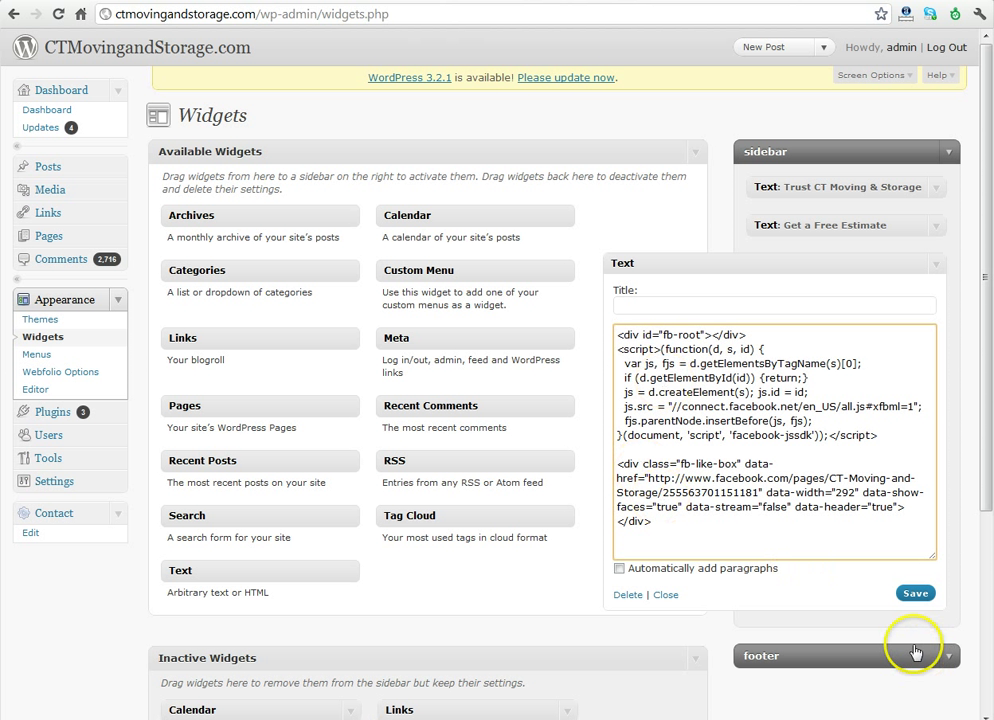
left_click(915, 594)
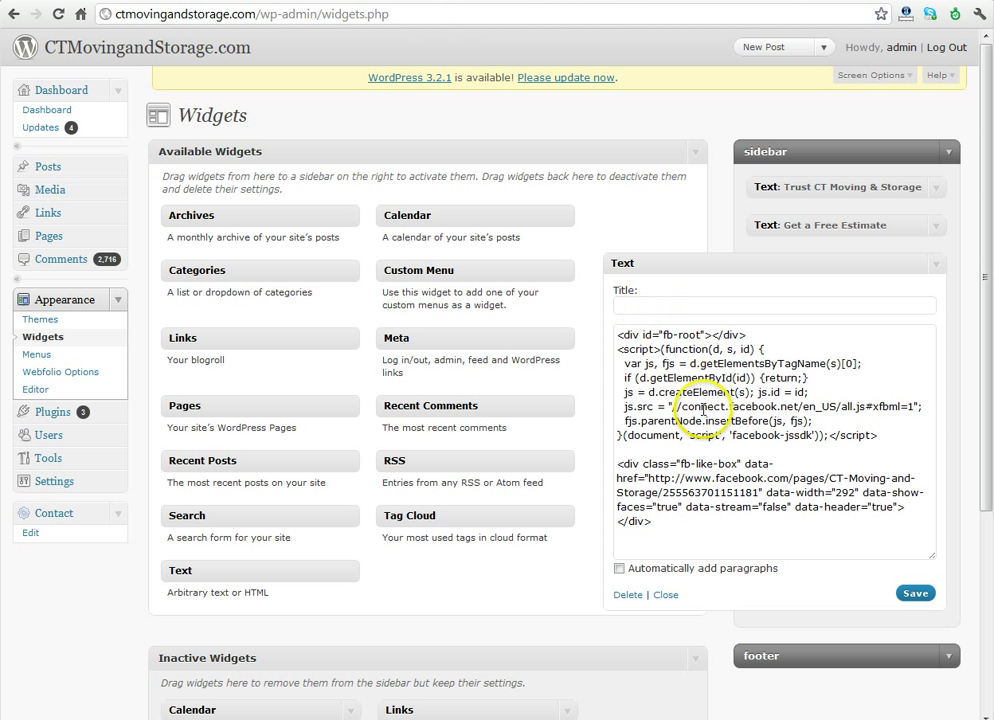
left_click(667, 597)
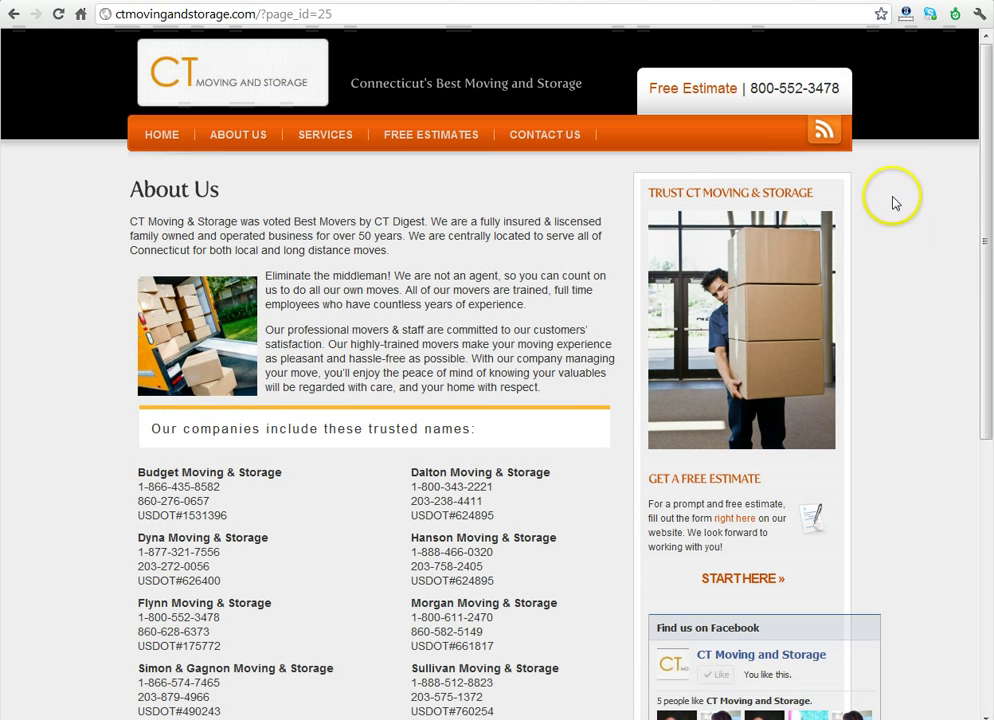
Check the Like Box in the live About Us page's sidebar, and turn off Show Faces in the plugin's settings
middle_click(890, 195)
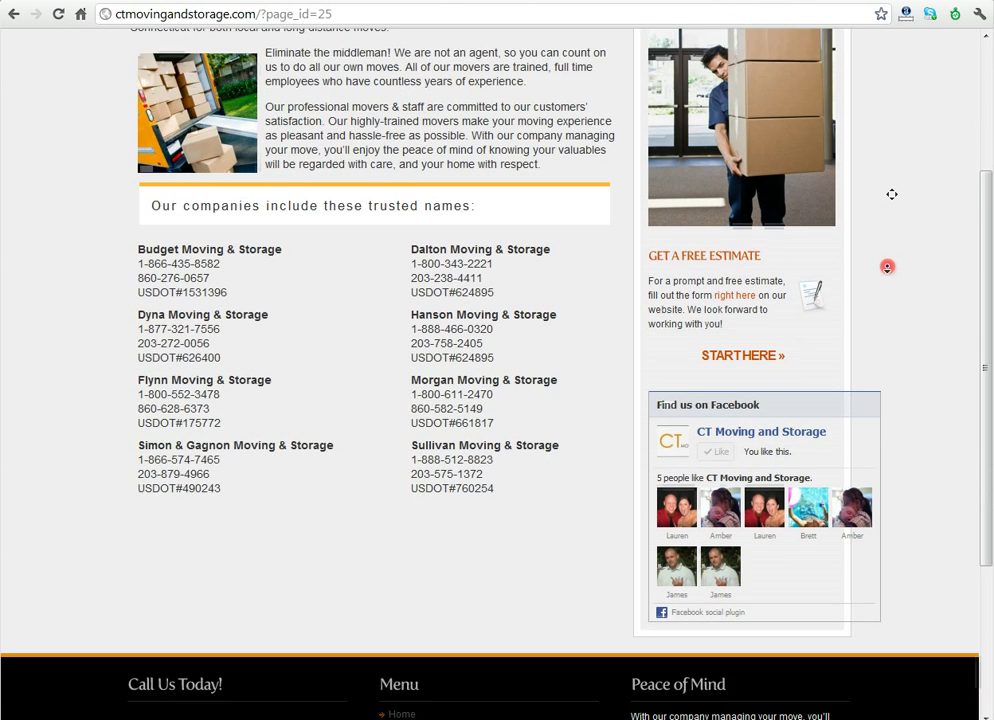
left_click(888, 266)
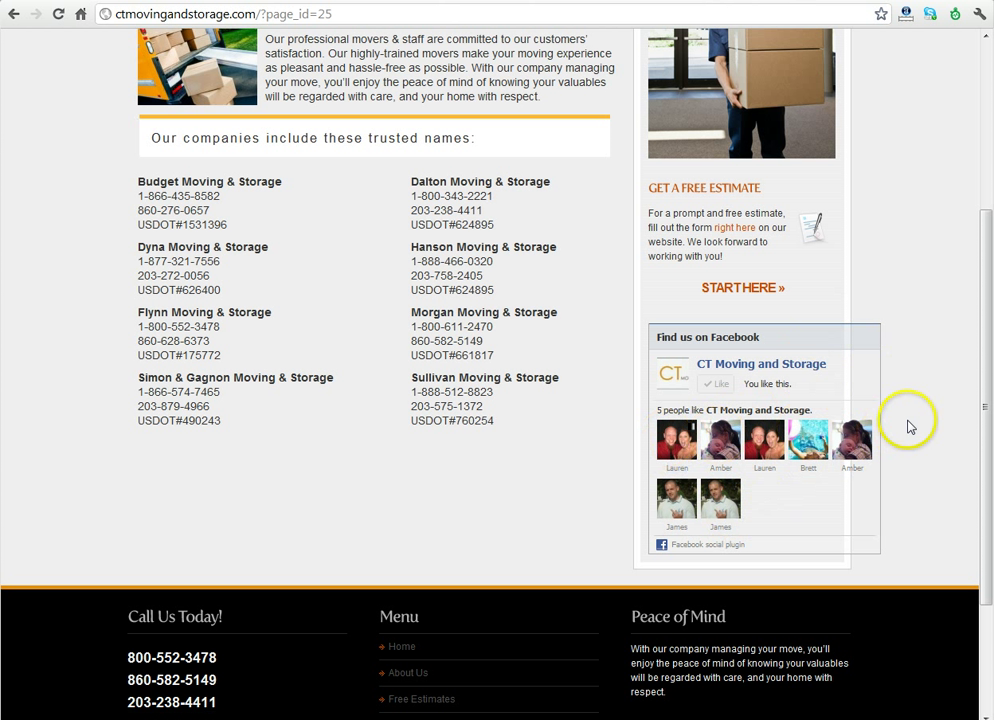
scroll(903, 470, "up", 5)
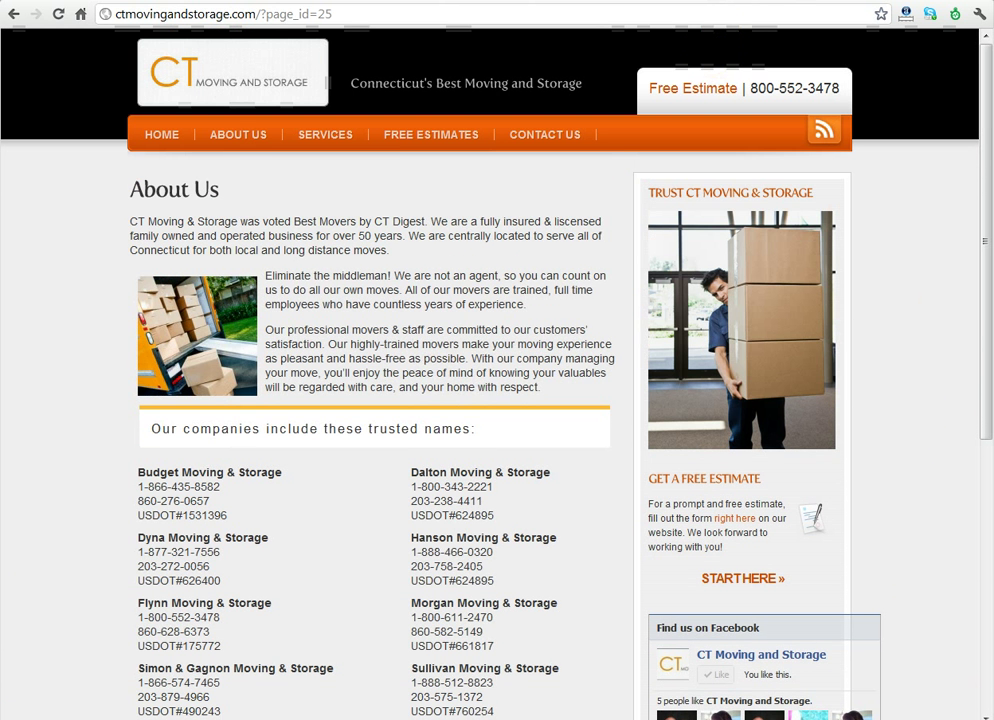
key("ctrl+Tab")
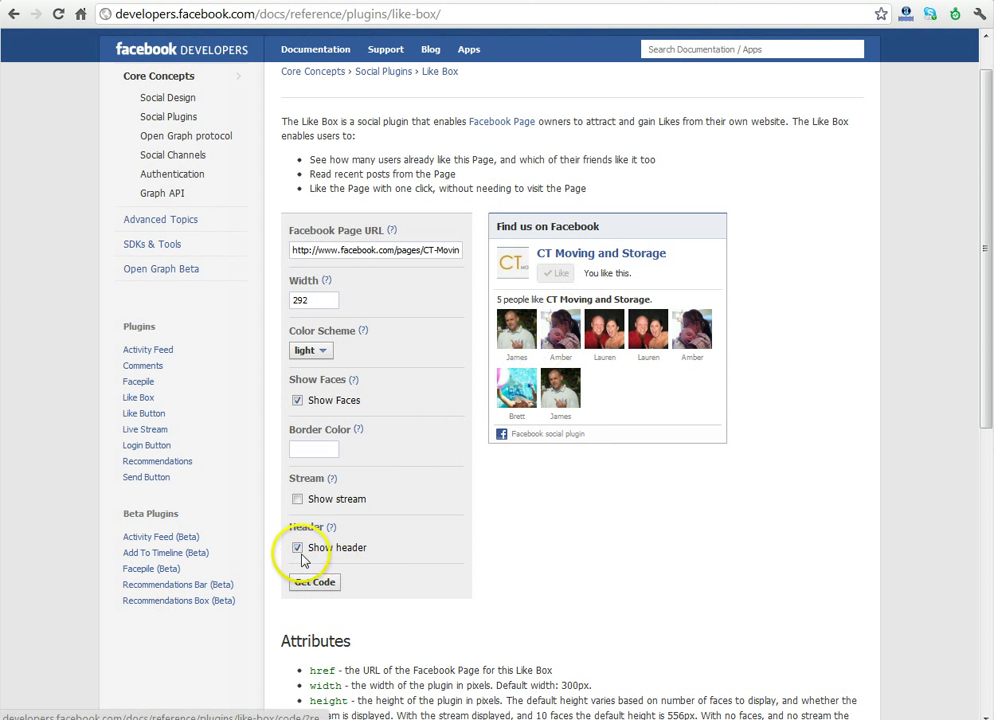
left_click(297, 400)
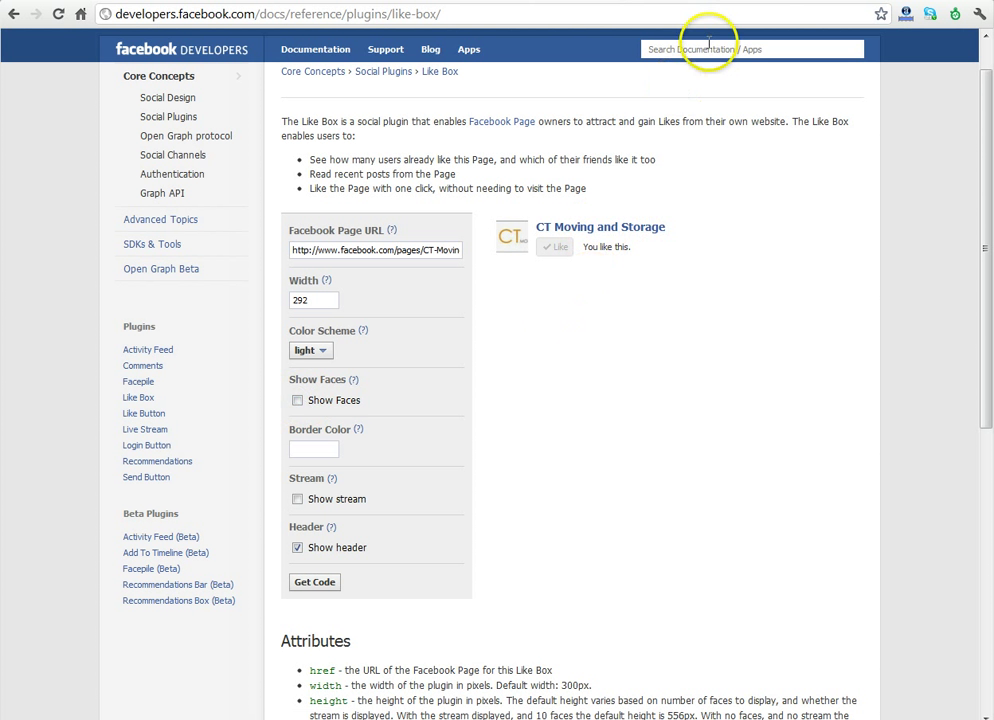
Compare the Like Box with the site's sidebar and set the plugin's width to 262
key("ctrl+Tab")
scroll(899, 395, "down", 2)
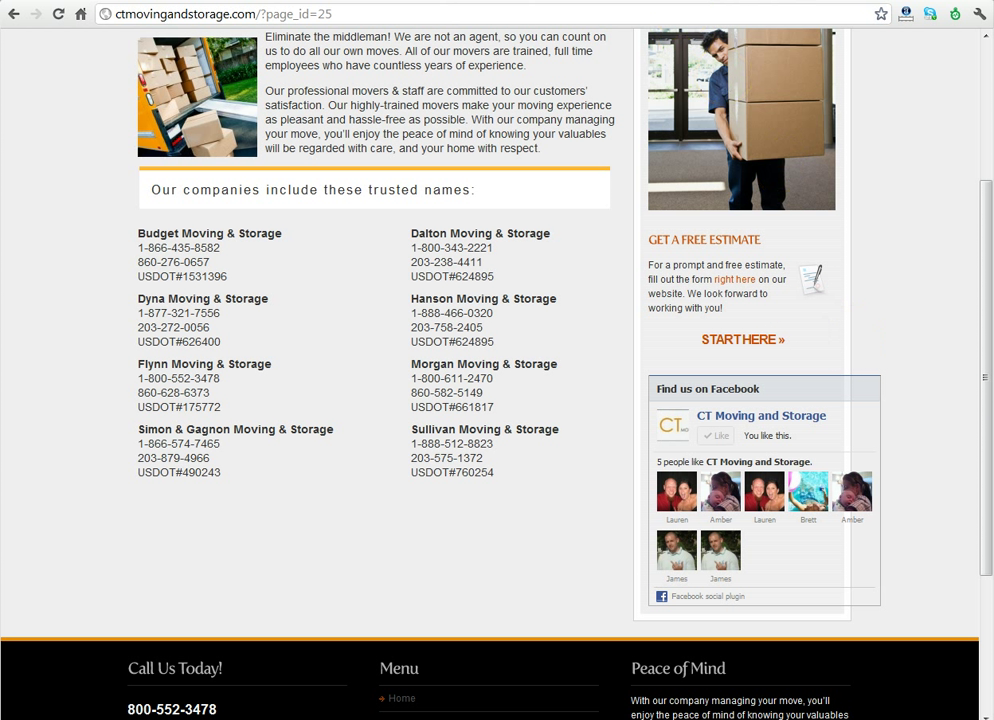
key("ctrl+Tab")
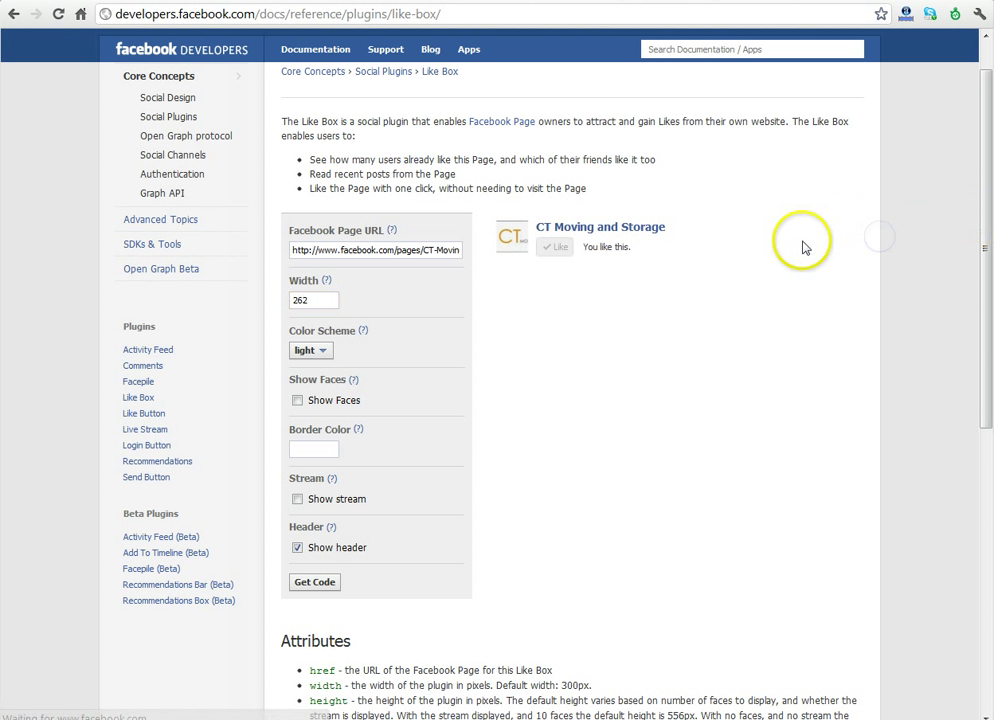
Generate the html5 code for the narrower Like Box without faces and copy all of it
left_click(318, 587)
left_click(377, 222)
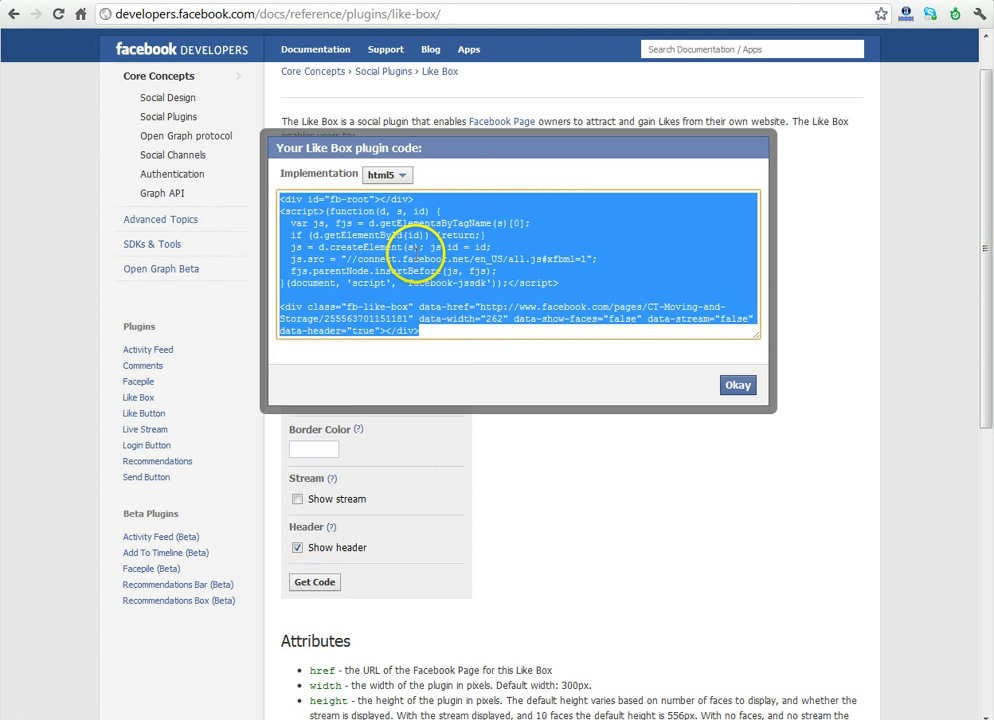
right_click(418, 257)
left_click(456, 333)
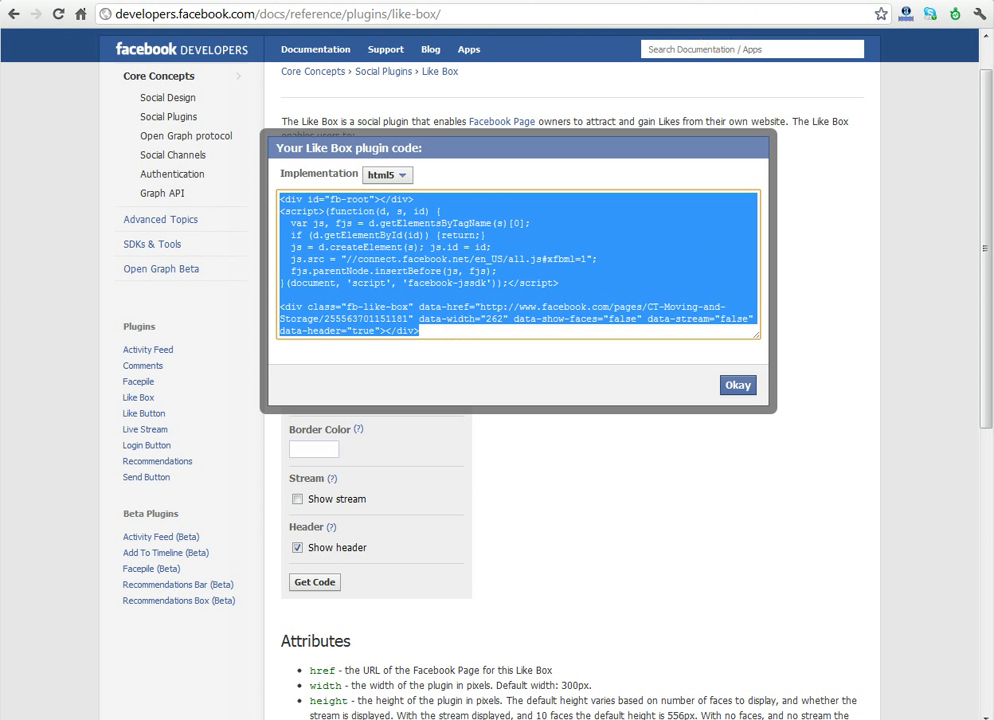
Replace the entire code in the WordPress sidebar's untitled Text widget with the newly copied Like Box code and save it
key("ctrl+Tab")
left_click(936, 265)
left_click(712, 524)
triple_click(712, 524)
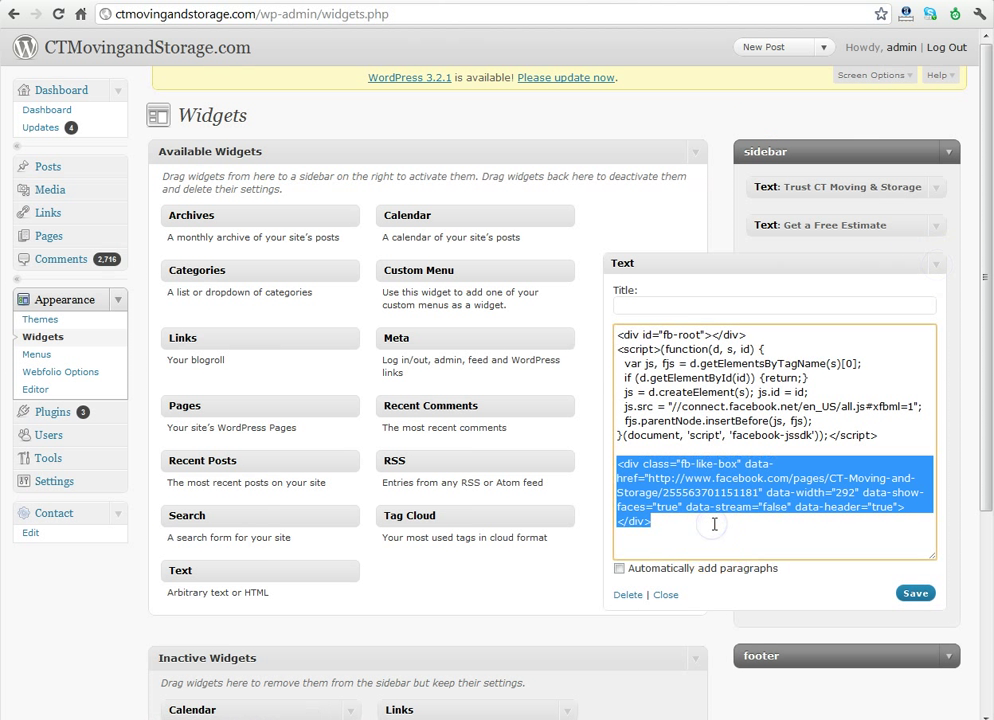
left_click(678, 530)
key("ctrl+a")
key("Delete")
key("ctrl+v")
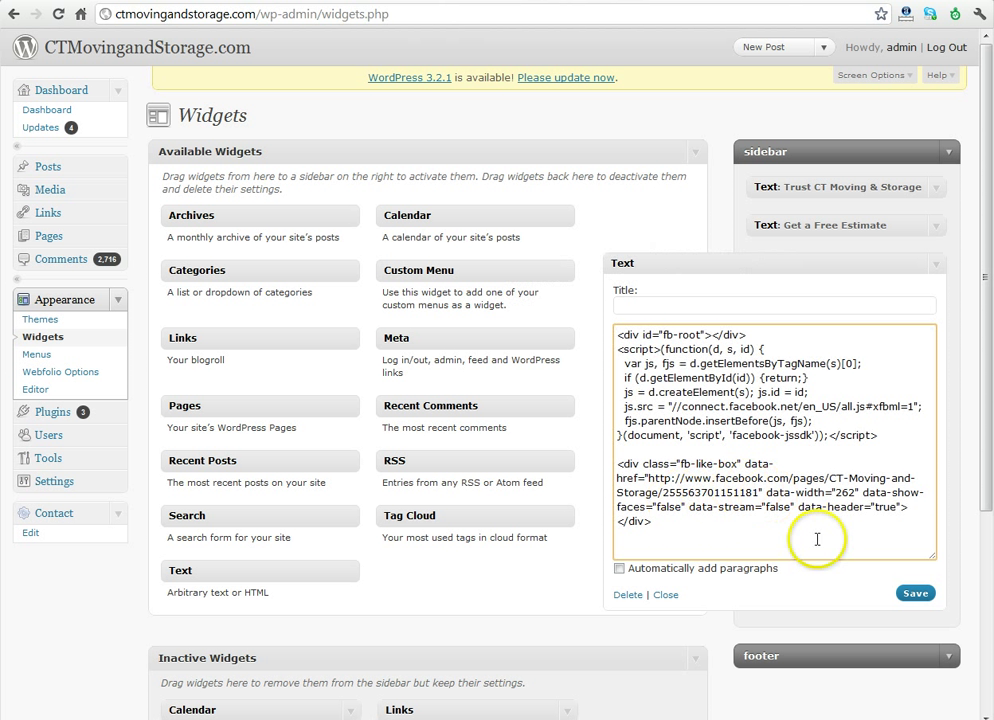
left_click(916, 594)
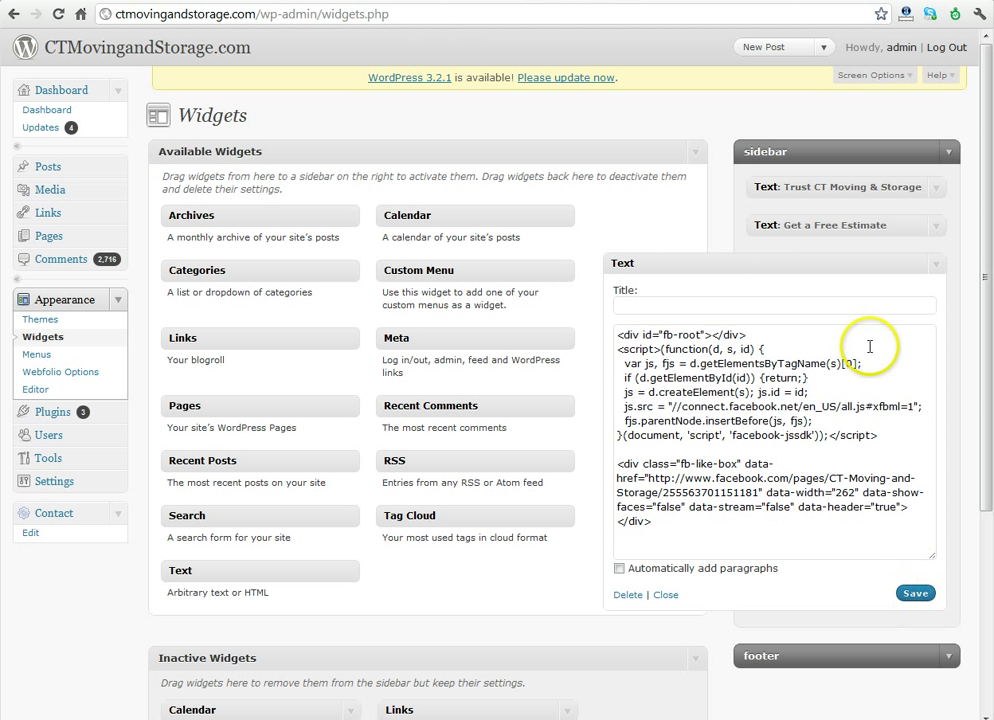
Reload the live About Us page and check how the Like Box fits in the sidebar
key("ctrl+Tab")
key("F5")
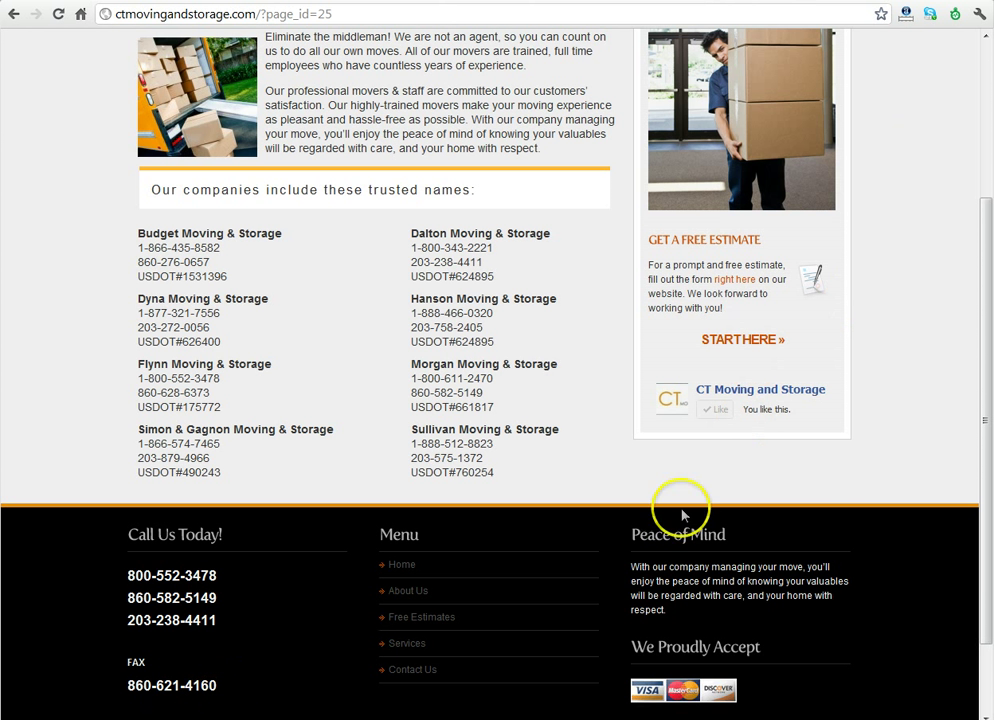
scroll(884, 370, "up", 2)
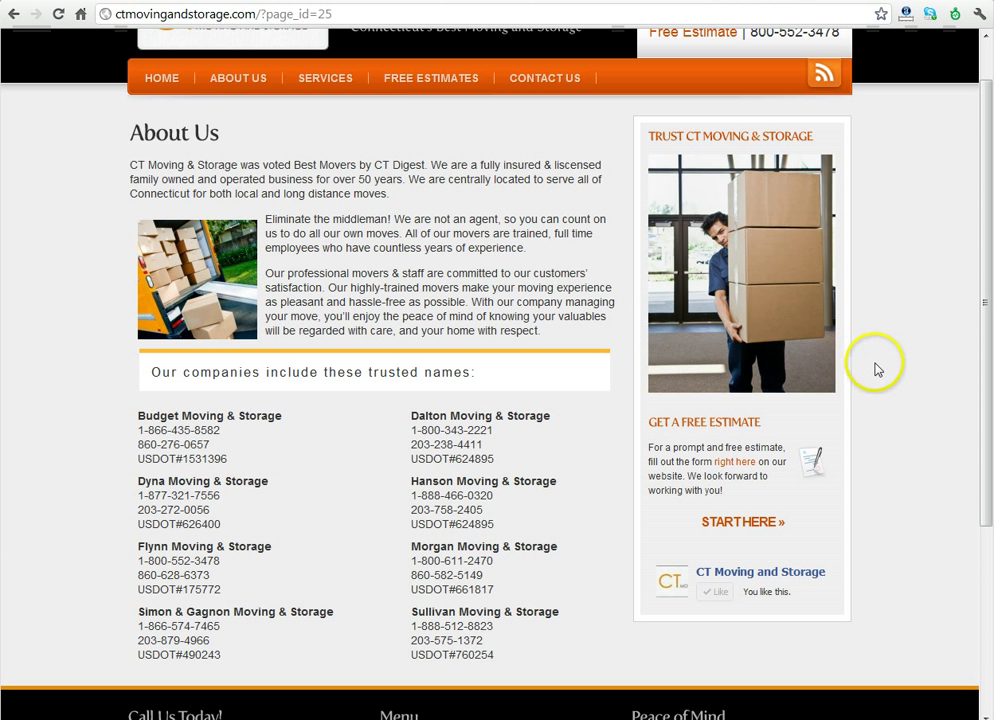